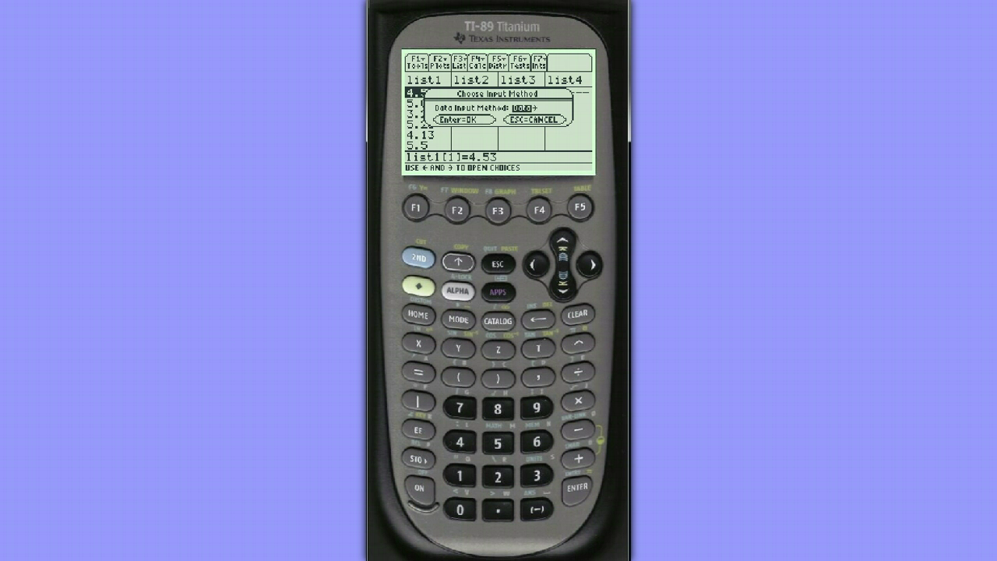
- Keep Data as the T Test input method and bring up the T Test settings dialog
click(525, 487)
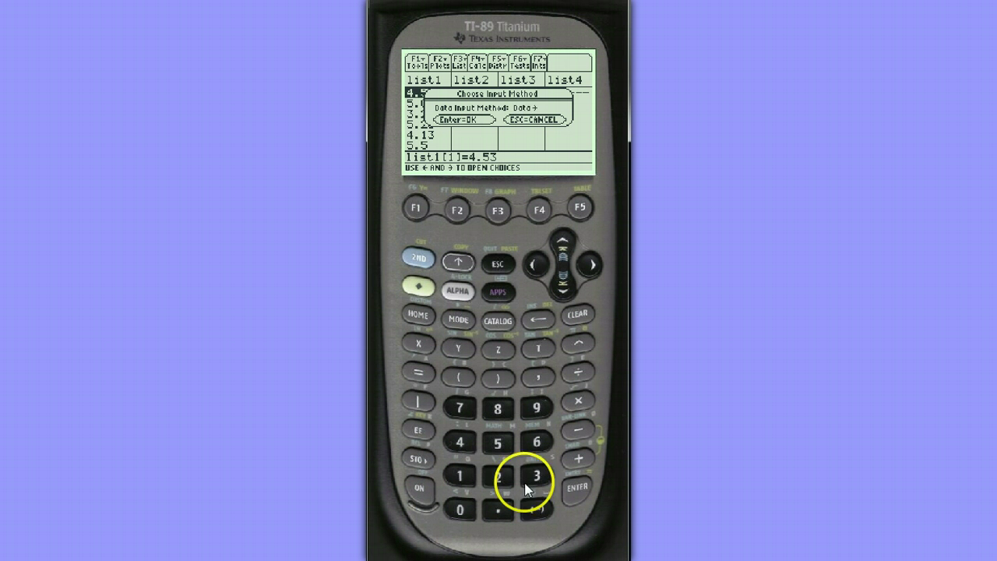
click(592, 266)
click(553, 290)
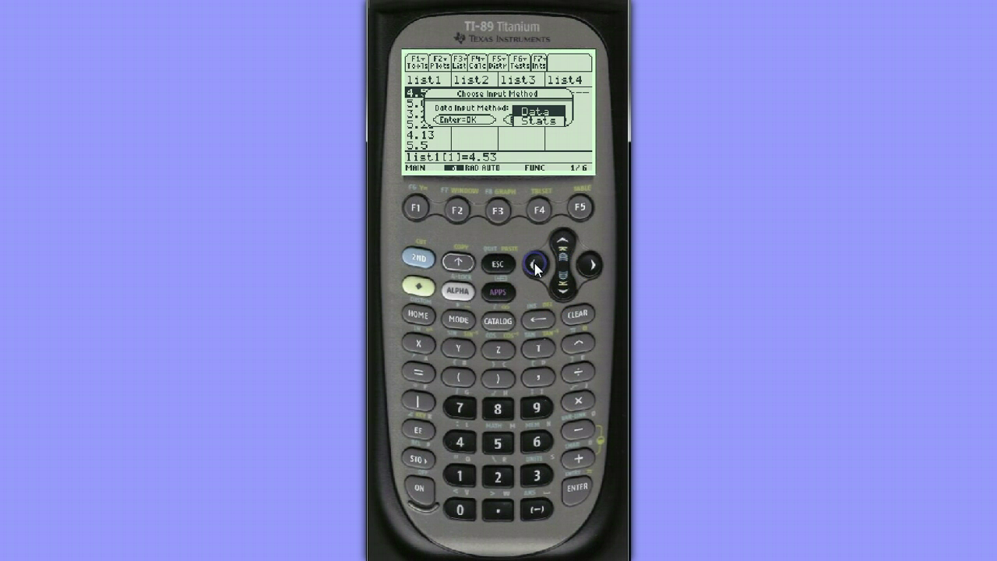
click(576, 487)
click(576, 487)
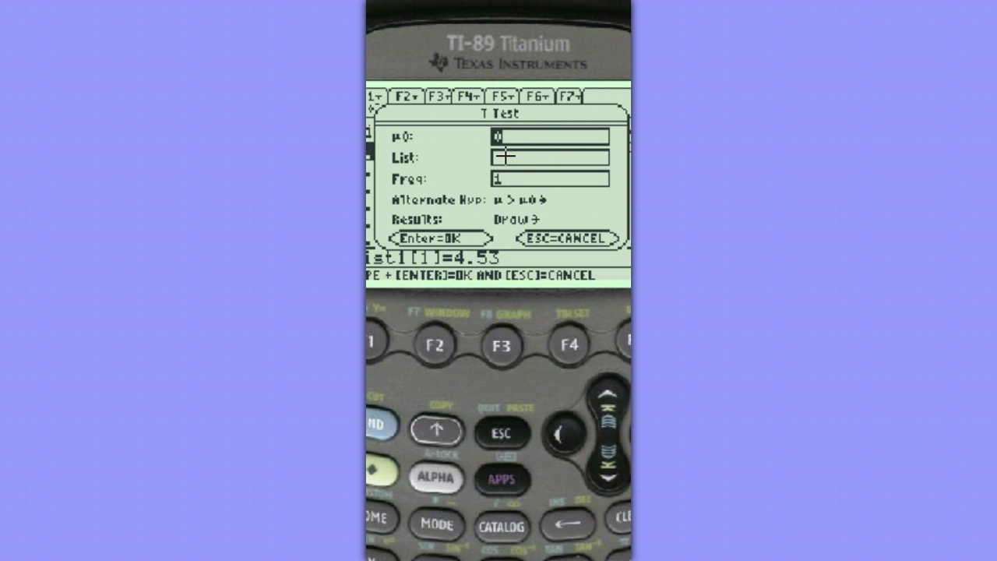
click(494, 176)
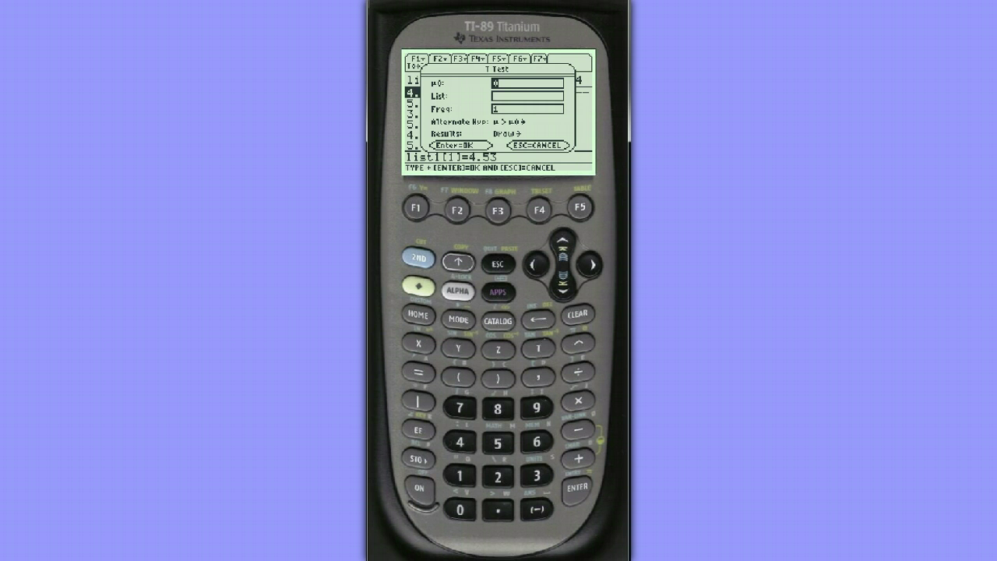
- Enter 5 as μ0 and spell list1 into the List field, leaving Freq at 1
click(500, 442)
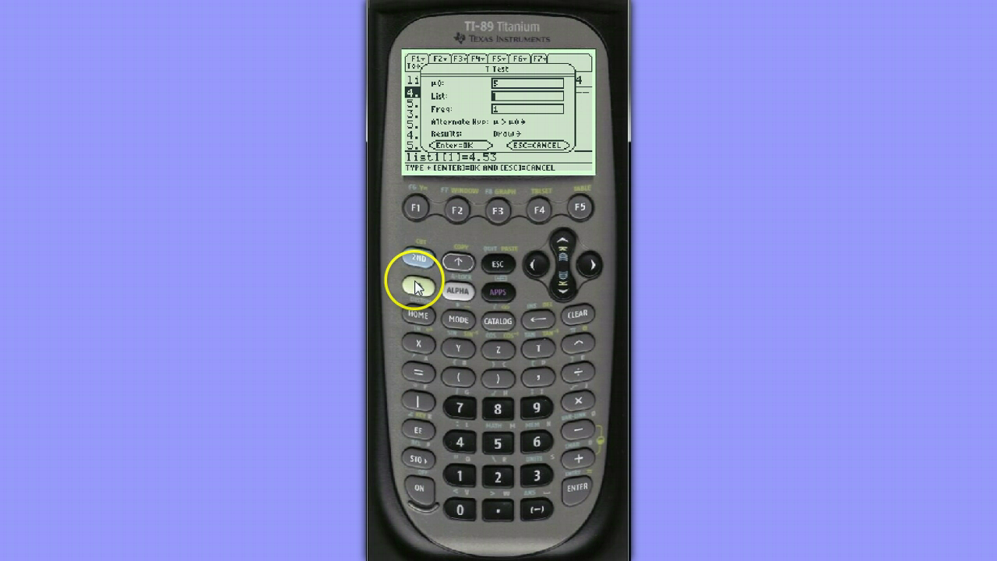
click(454, 291)
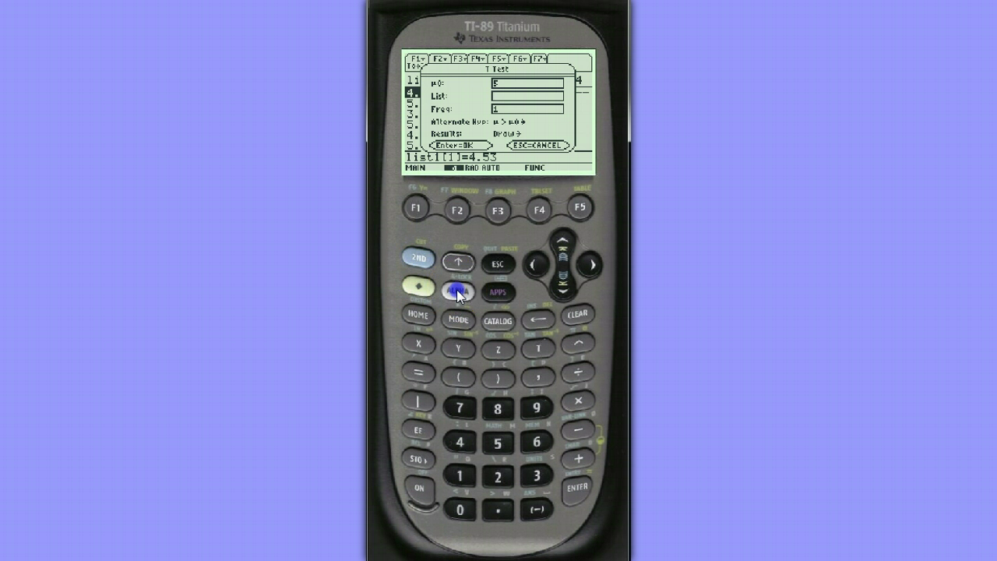
mouse_move(481, 404)
mouse_down()
mouse_move(519, 427)
mouse_move(461, 445)
mouse_up()
click(461, 444)
drag(535, 405, 527, 427)
click(543, 473)
click(537, 348)
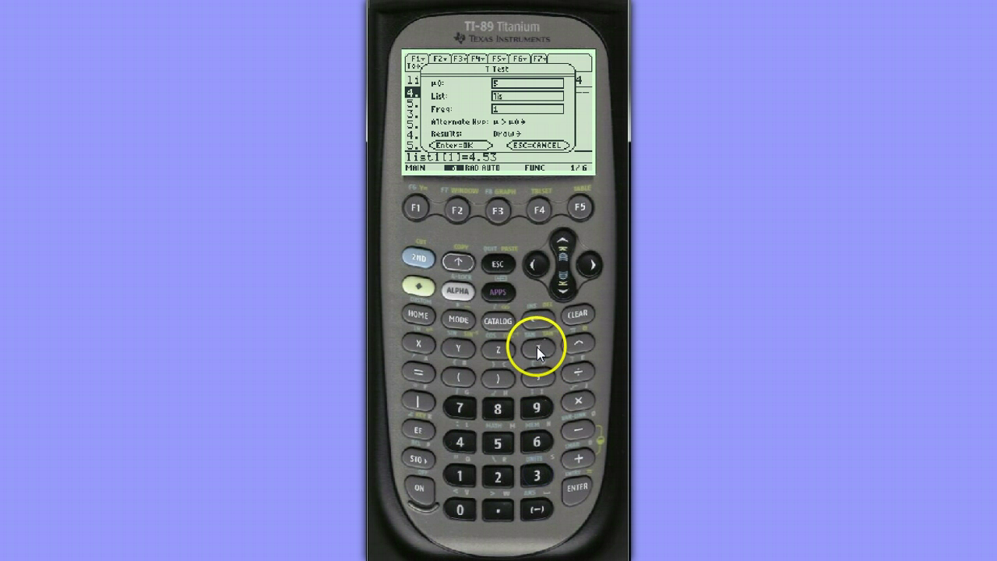
click(457, 267)
click(446, 292)
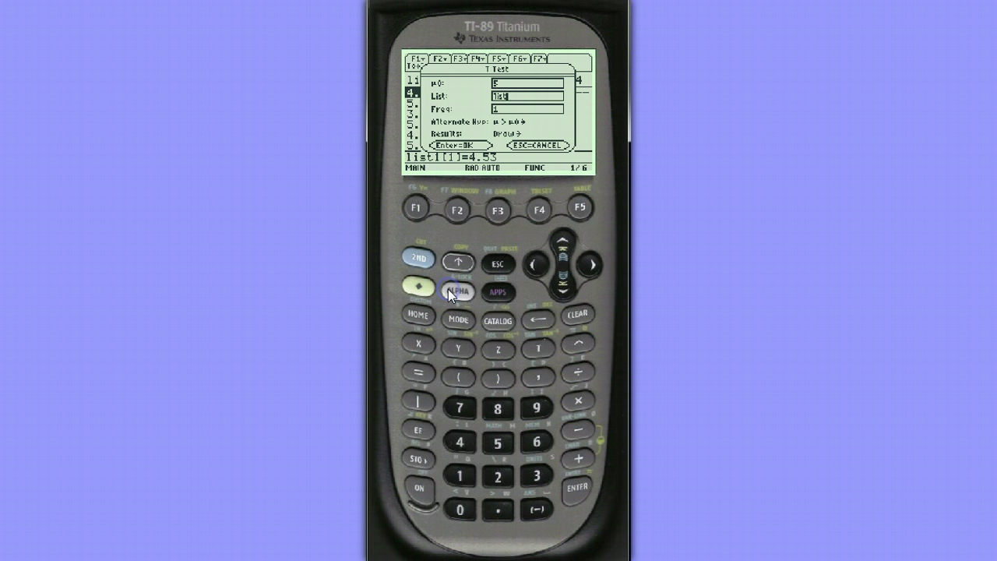
click(450, 471)
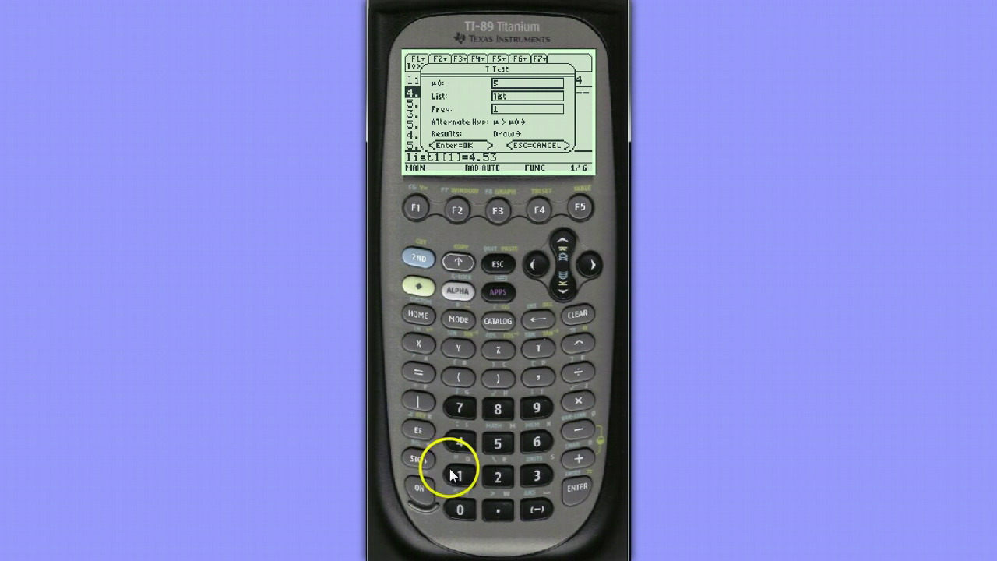
click(561, 288)
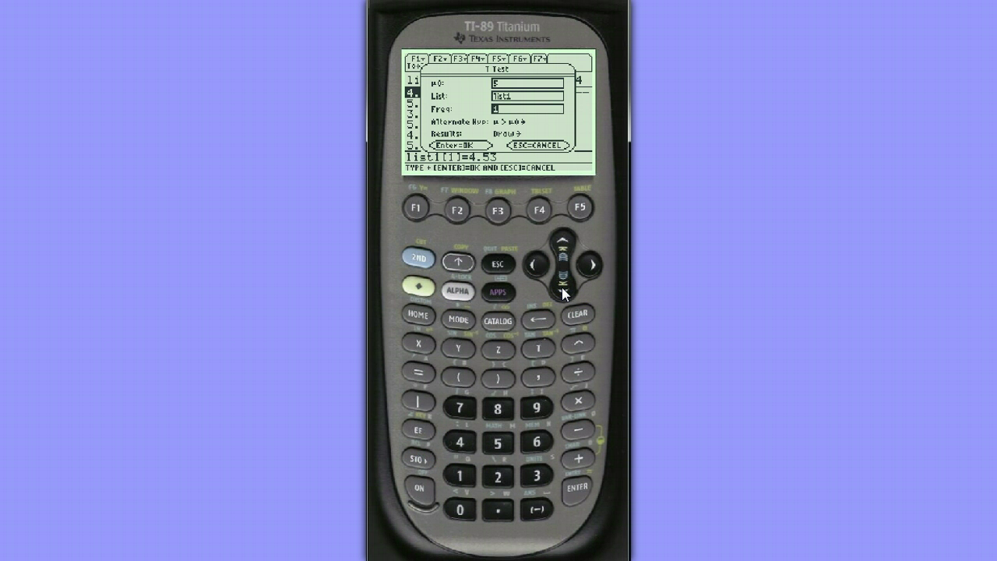
- Set the alternative hypothesis to μ<μ0
click(561, 288)
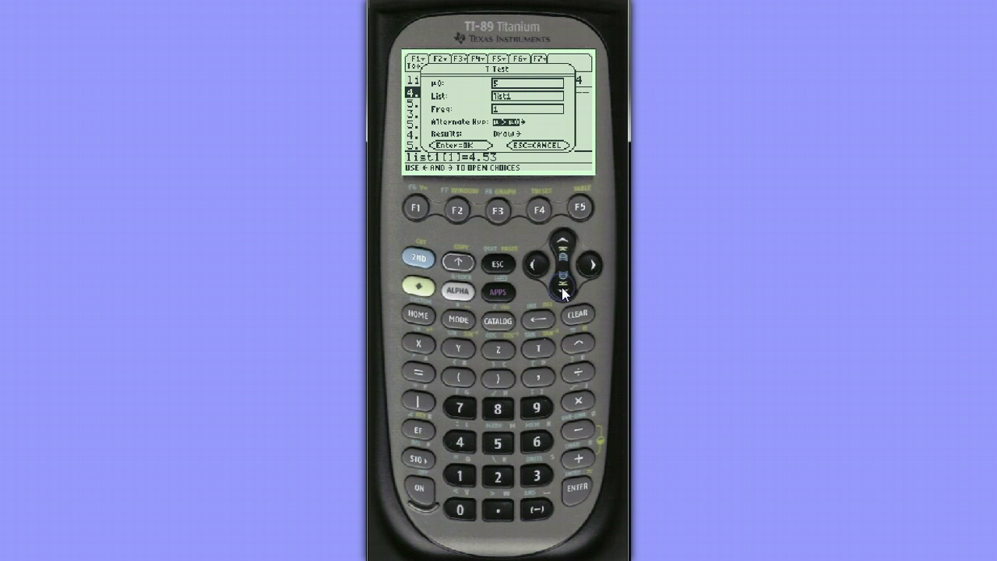
click(592, 265)
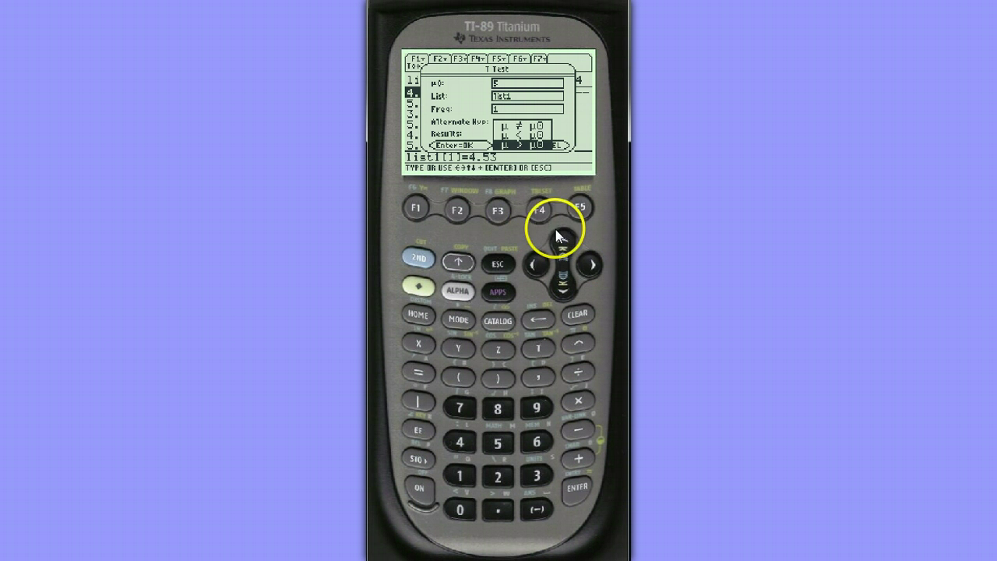
click(562, 243)
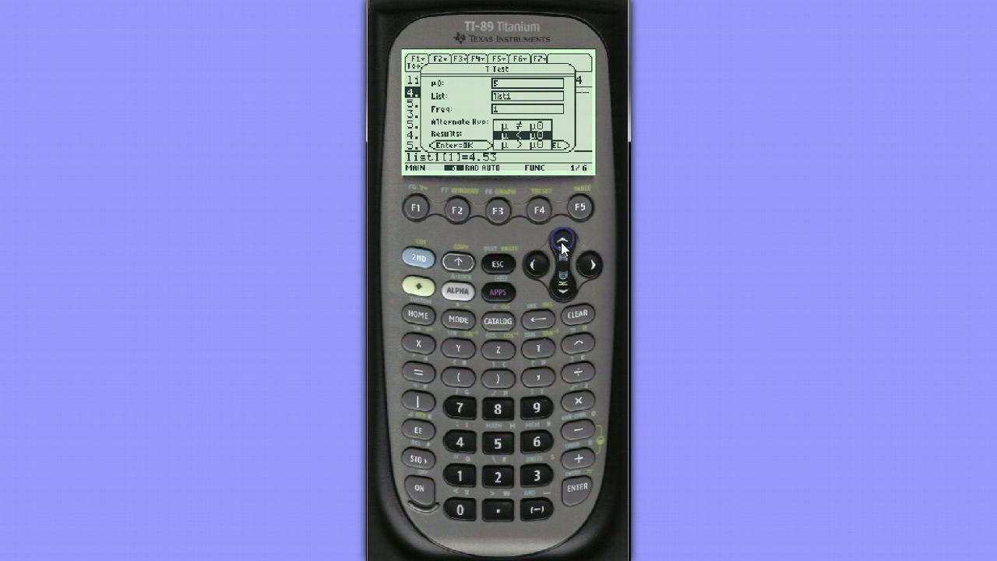
click(575, 491)
click(564, 292)
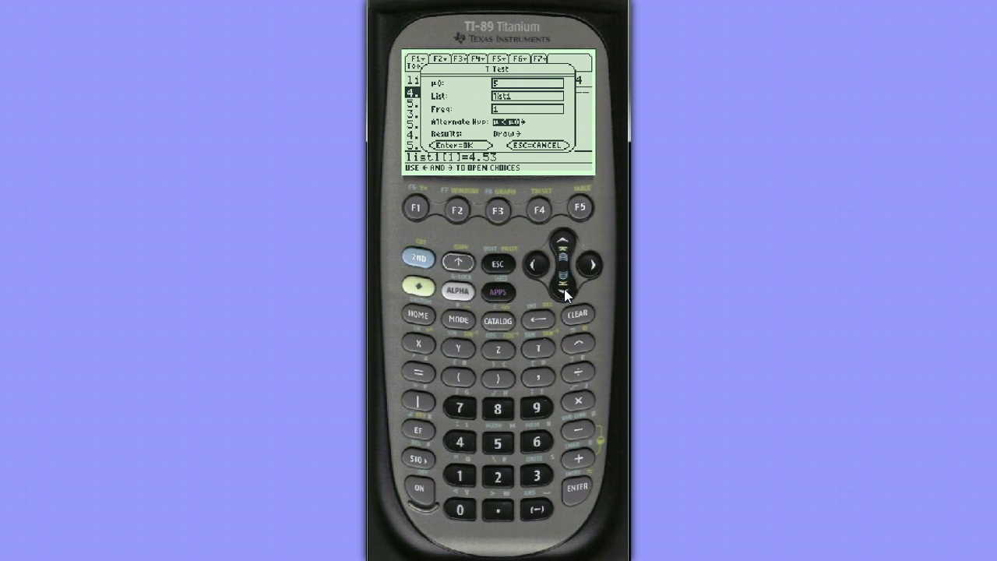
- Set the T Test Results option to Calculate
click(565, 293)
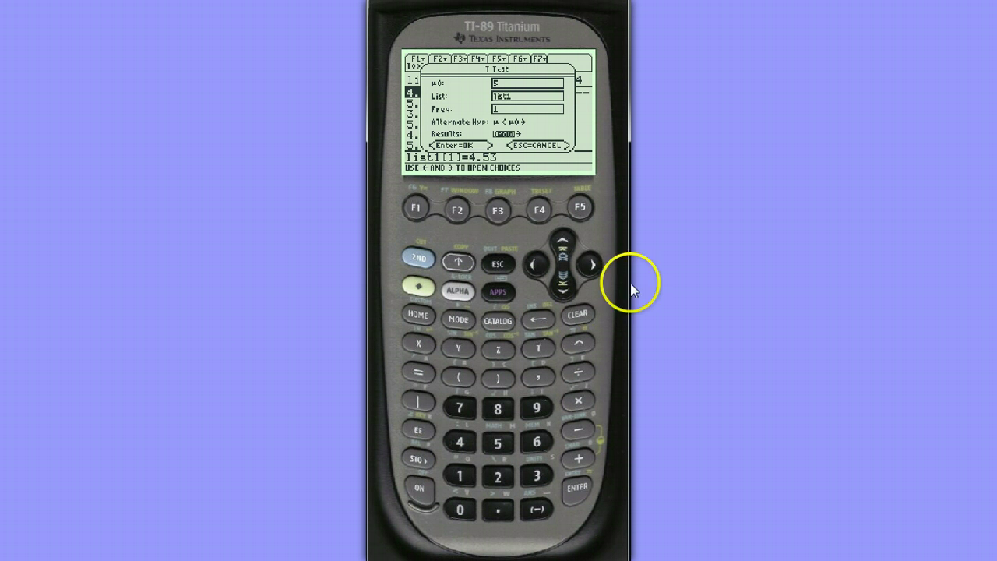
click(593, 265)
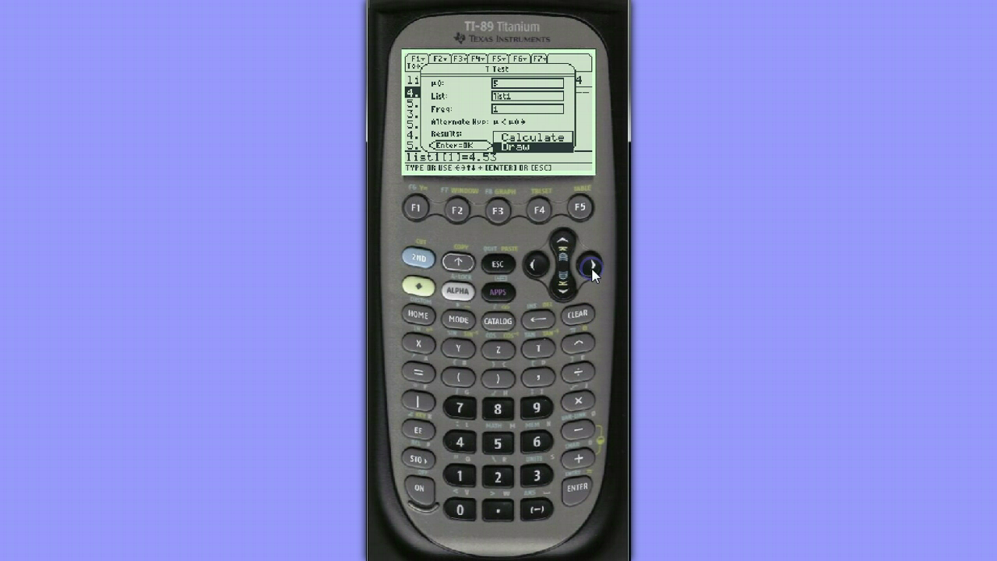
click(563, 238)
click(577, 499)
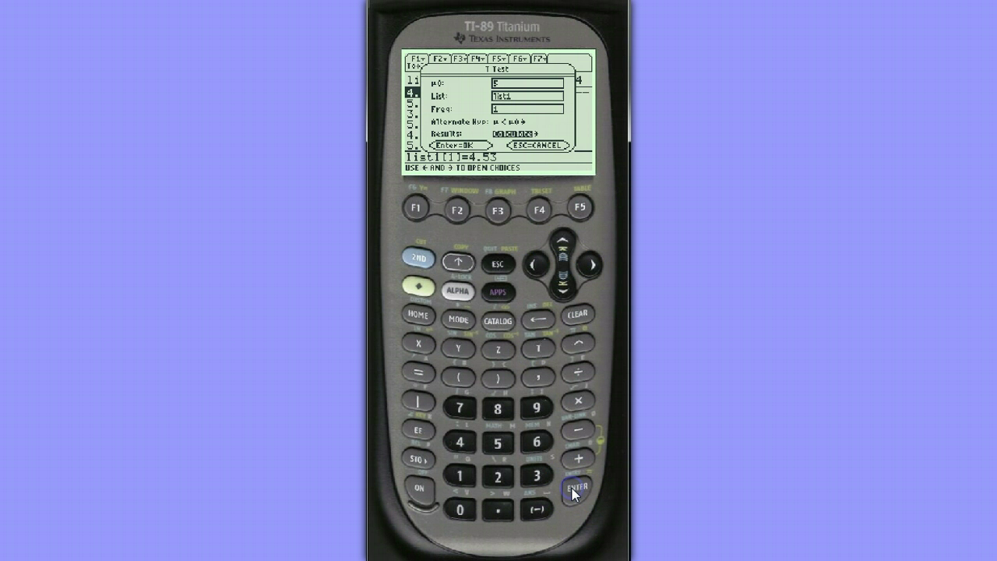
- Run the t-test, giving t = -.842556, P Value = .180945, df = 14
click(575, 491)
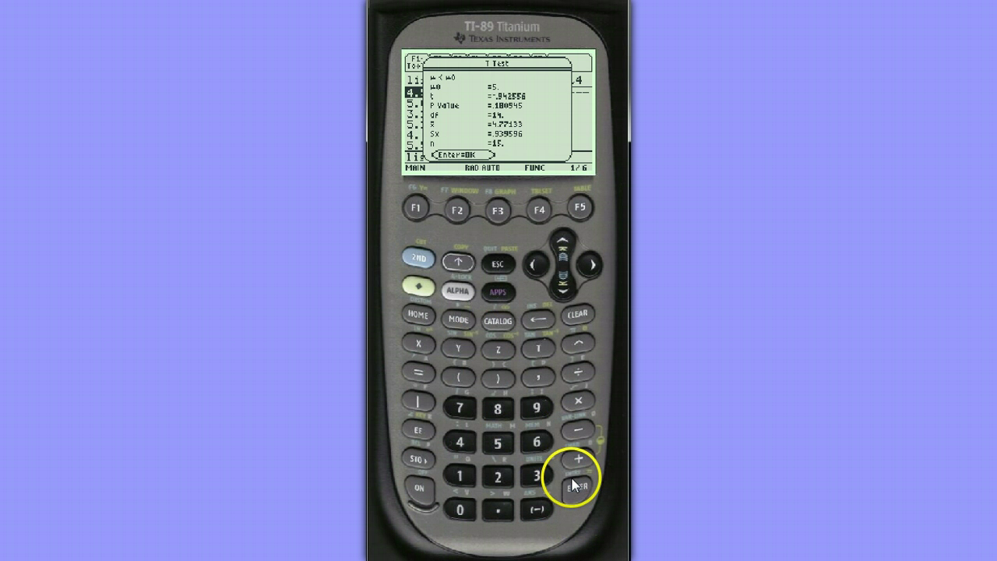
- Rerun the T Test with Results set to Draw to shade the t-curve left of t
click(574, 483)
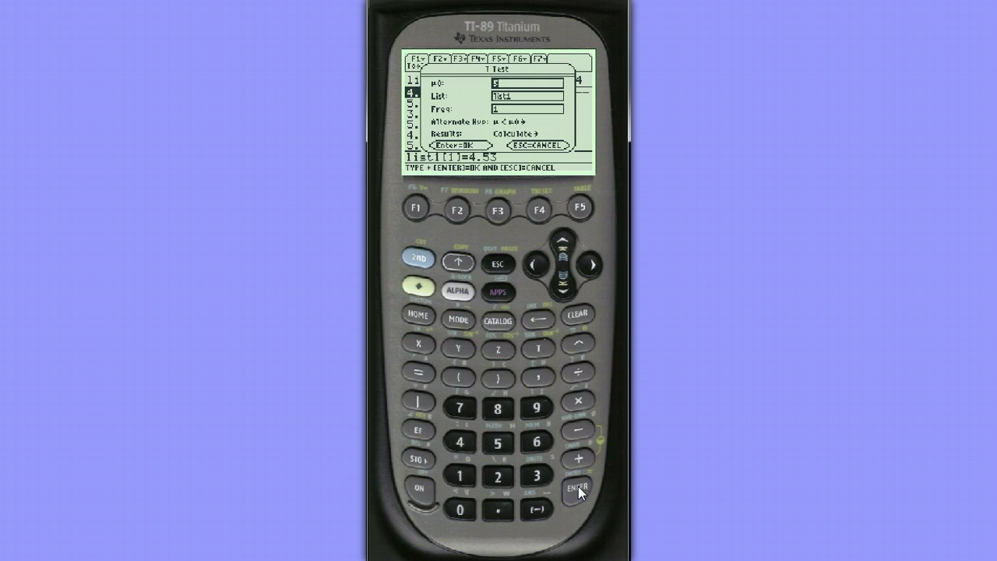
click(563, 286)
click(563, 287)
click(563, 286)
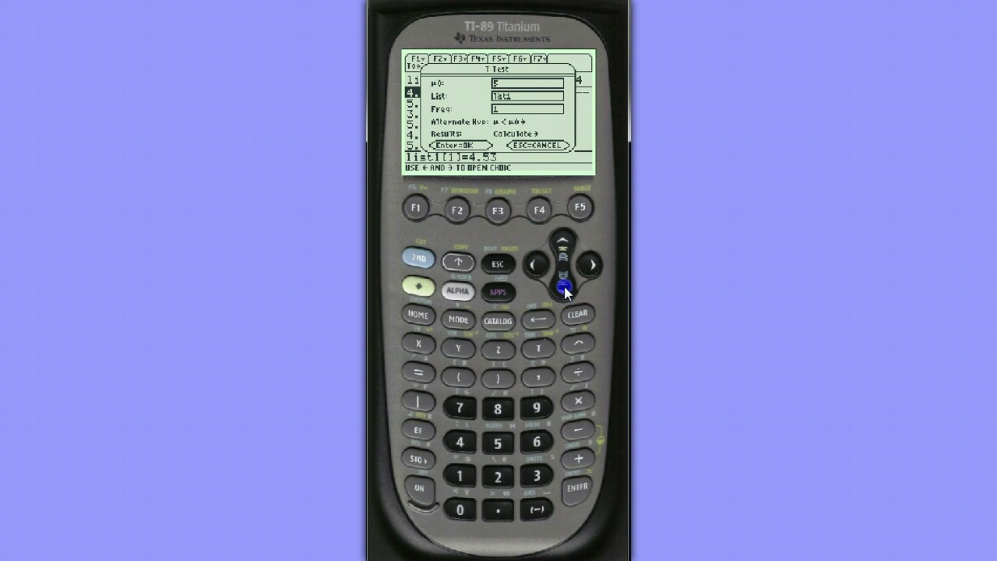
click(563, 287)
click(593, 263)
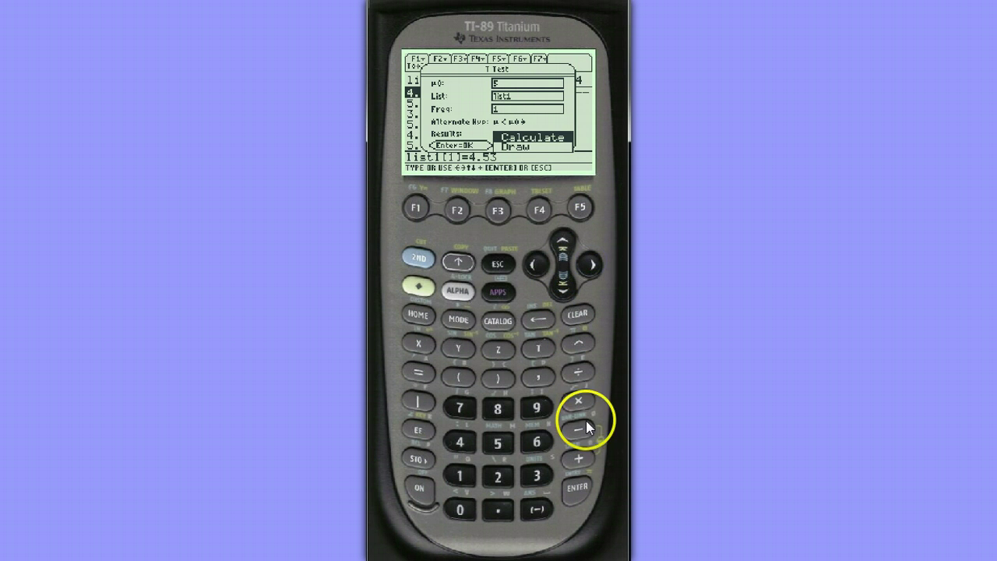
key(Down)
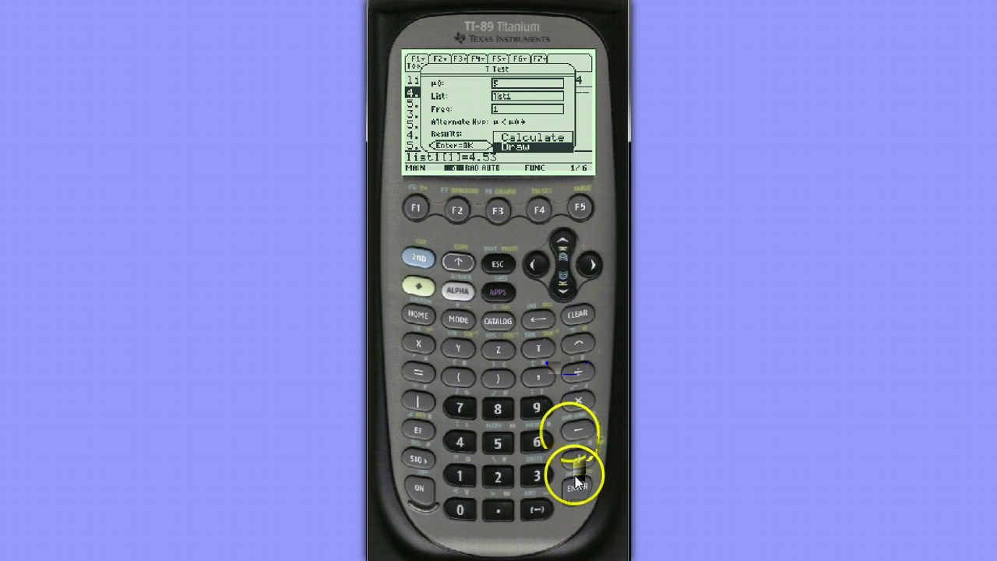
click(576, 488)
click(576, 488)
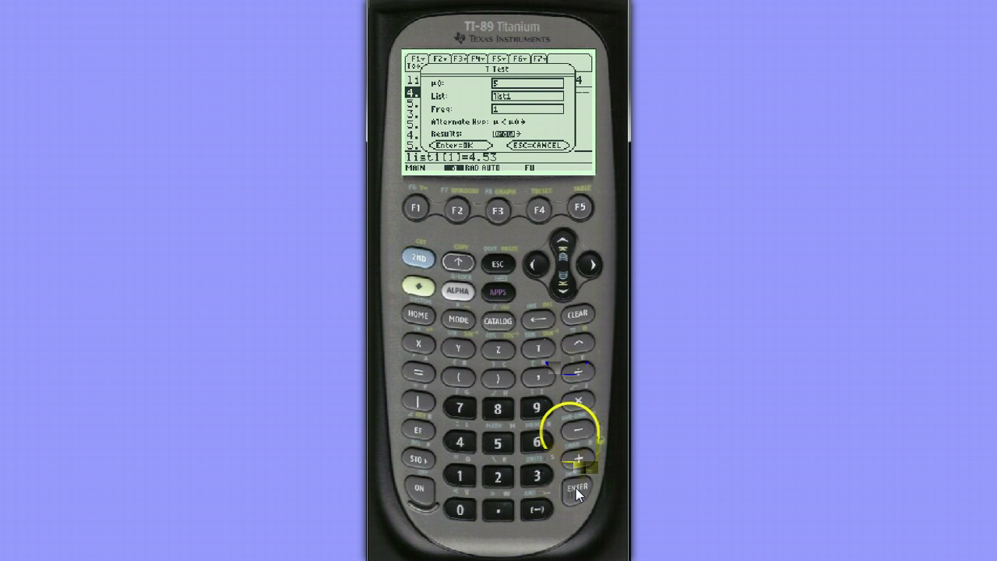